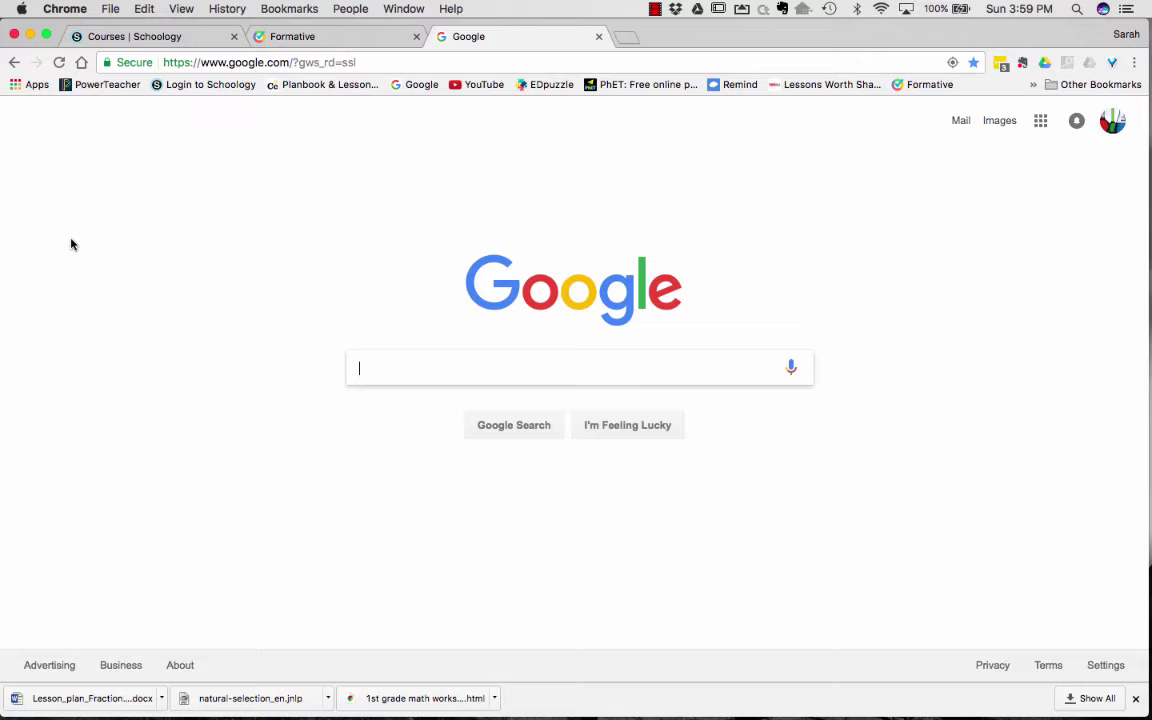
Step: Search Google for 'phet simulations' and open the 'New Sims - PhET Simulations' result
text(phet)
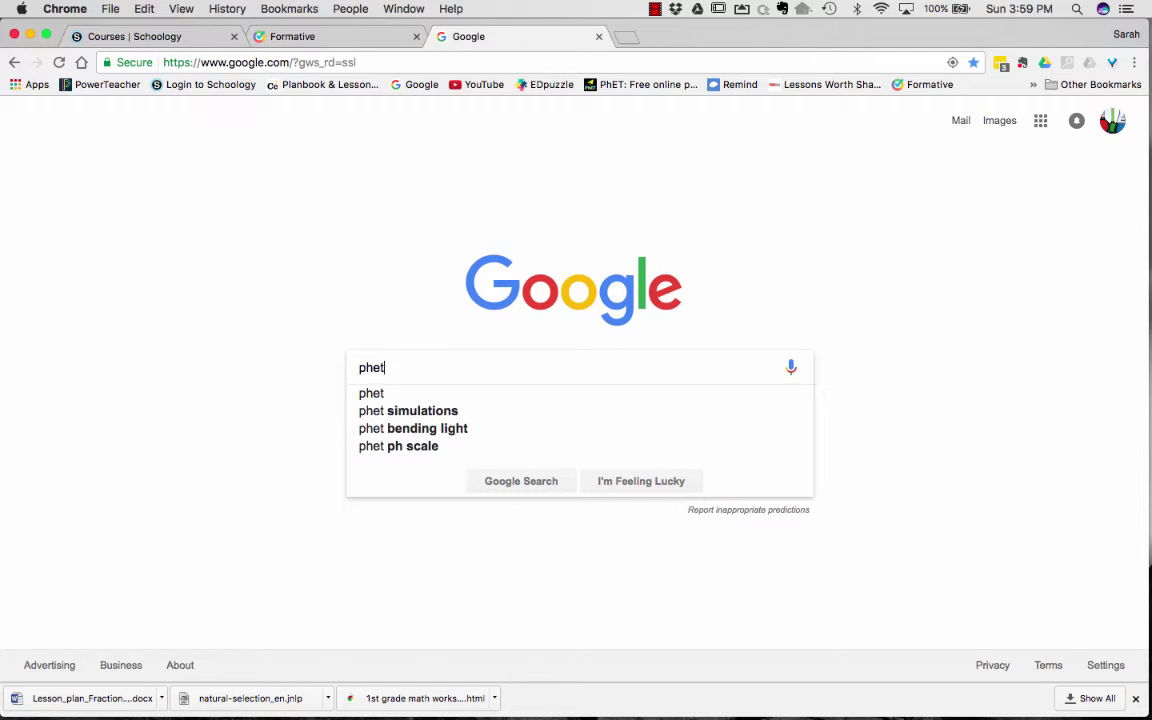
click(434, 411)
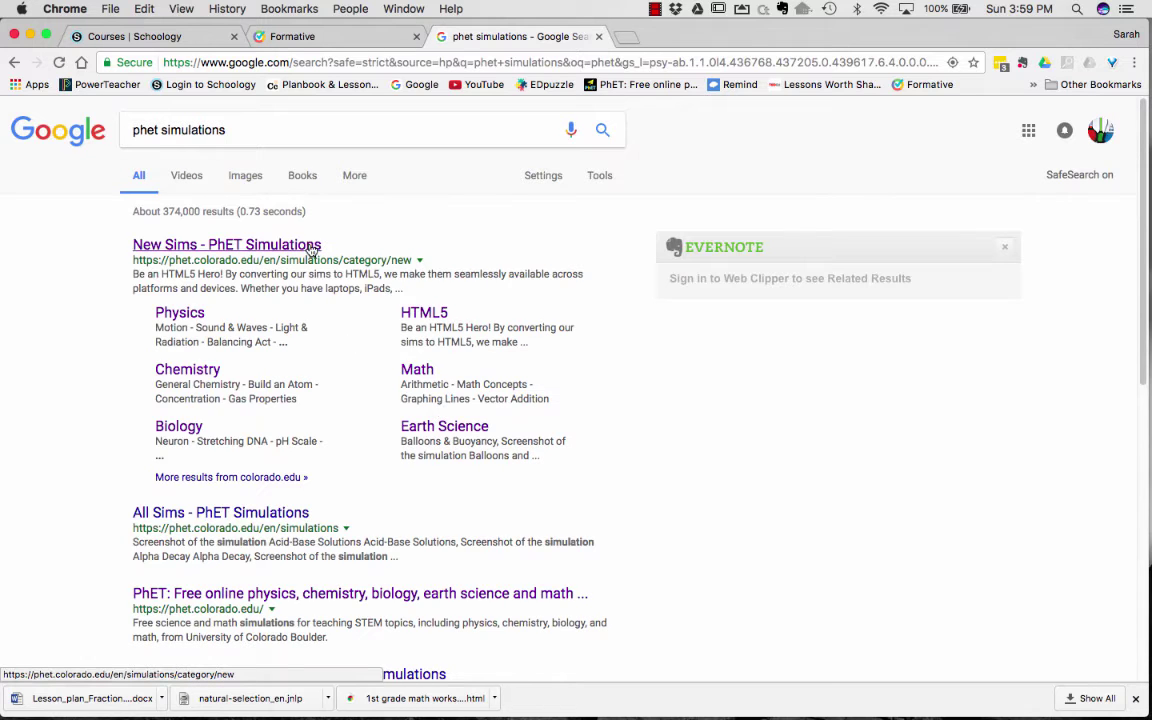
click(263, 248)
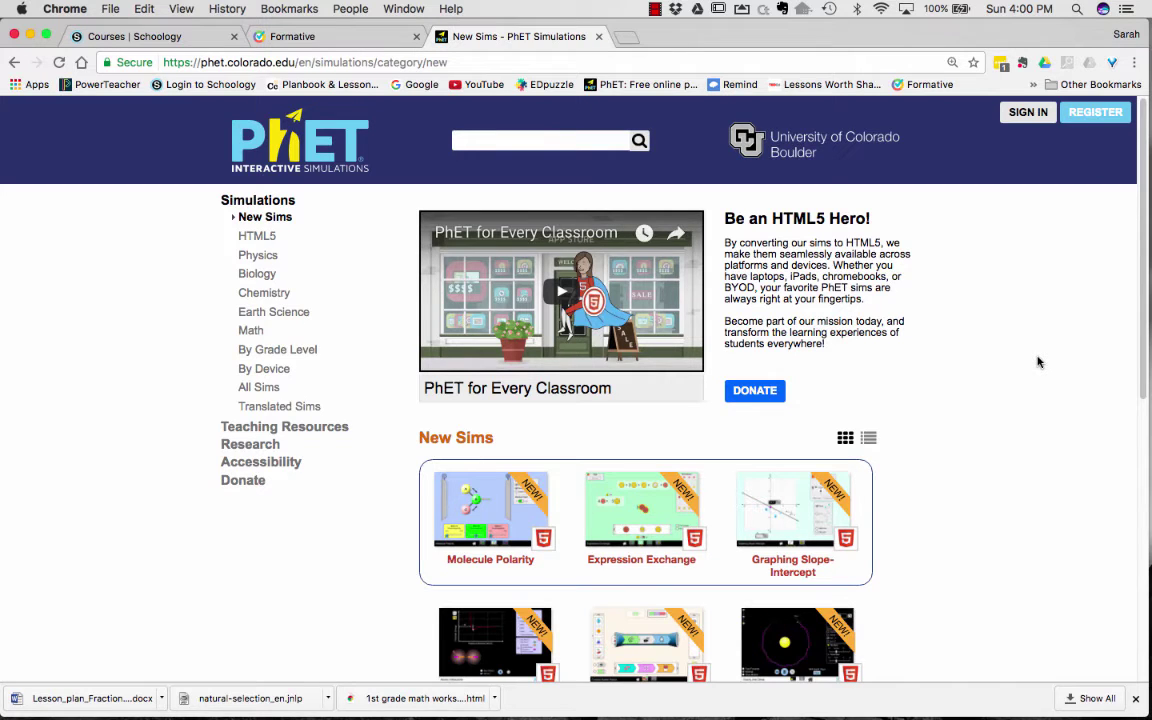
Step: Scroll through the PhET teacher registration form, then go back to the home page
click(1095, 115)
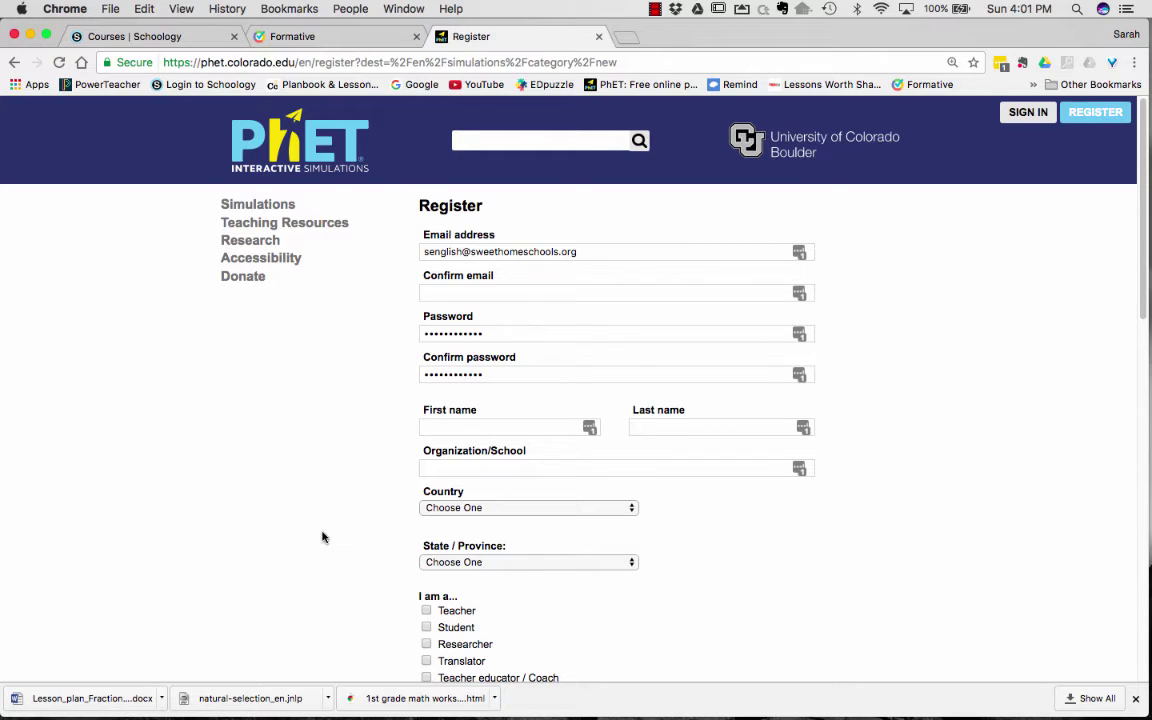
scroll(322, 537, down, 4)
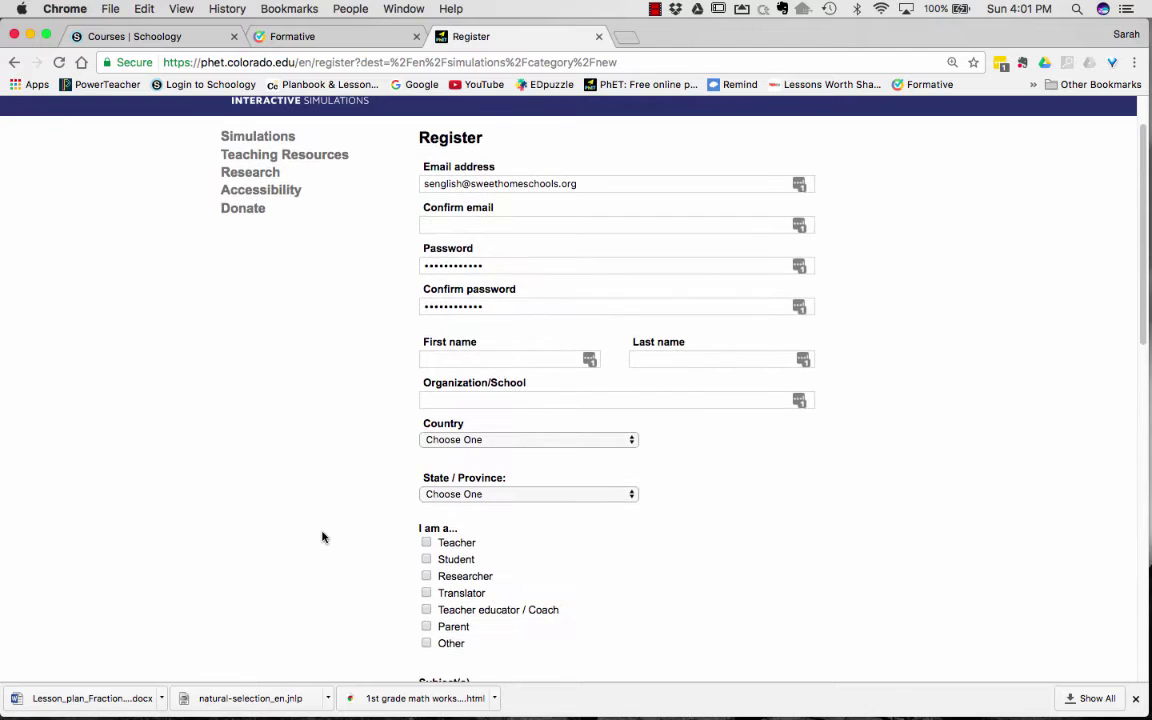
scroll(322, 537, down, 8)
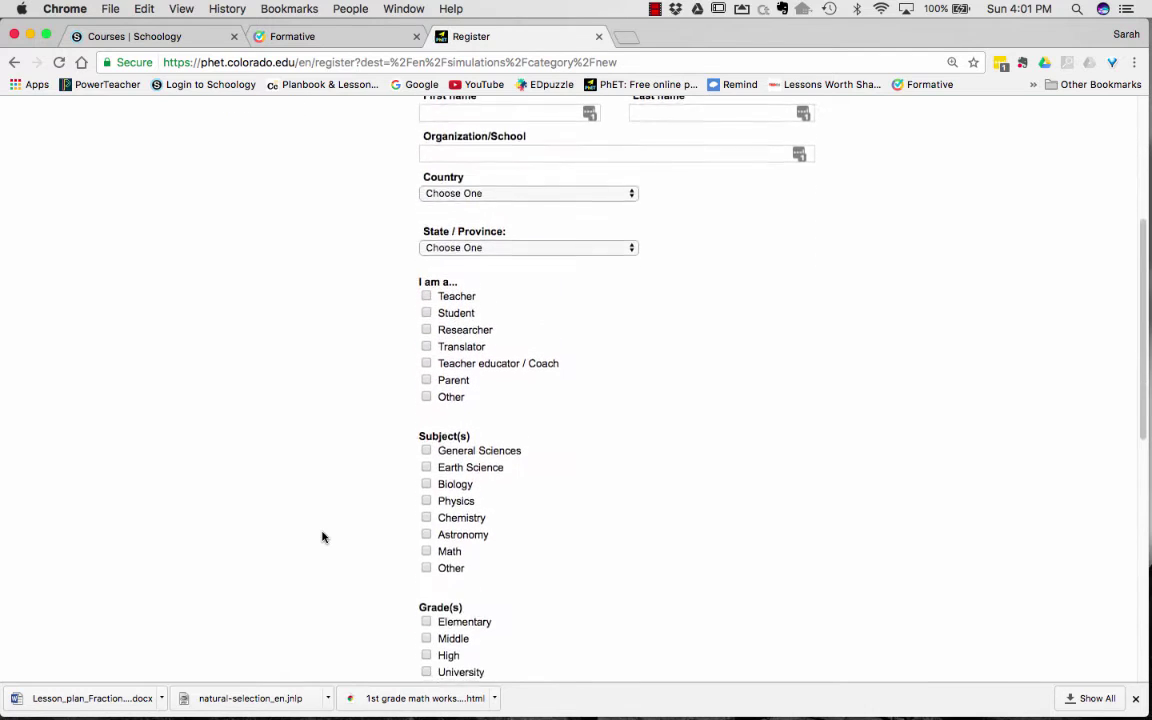
scroll(322, 537, down, 5)
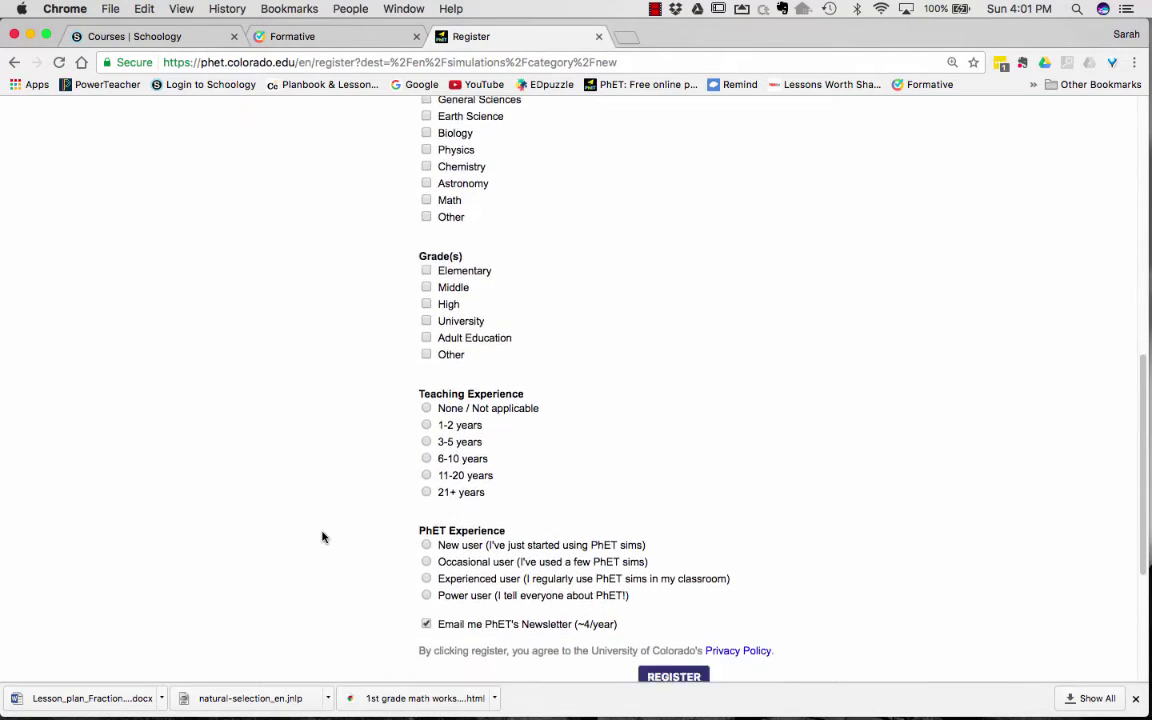
scroll(322, 537, up, 20)
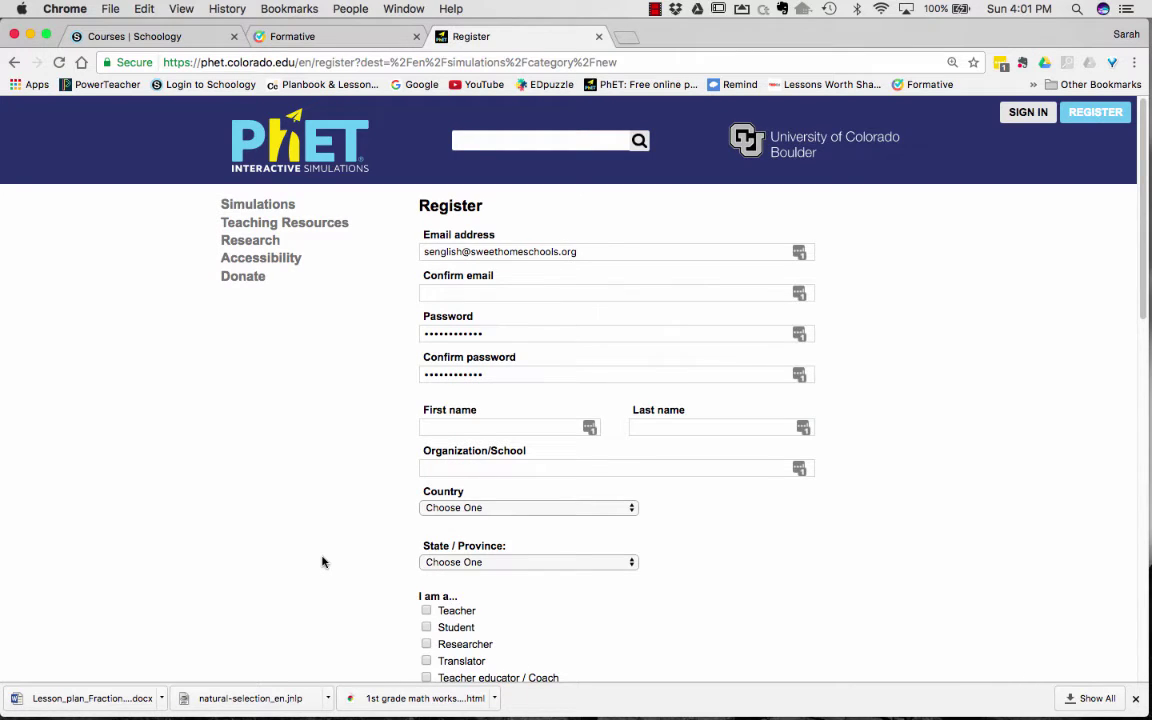
key(super+bracketleft)
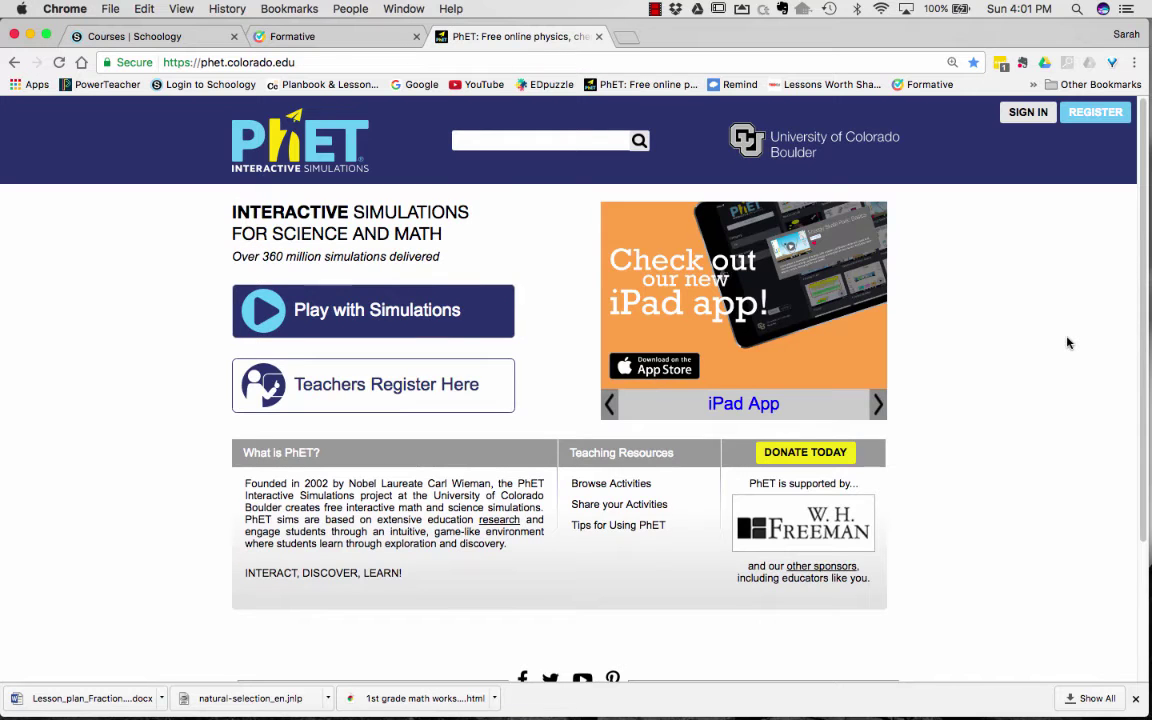
Step: Sign in to the PhET teacher account with the browser-autofilled email and password
click(1028, 114)
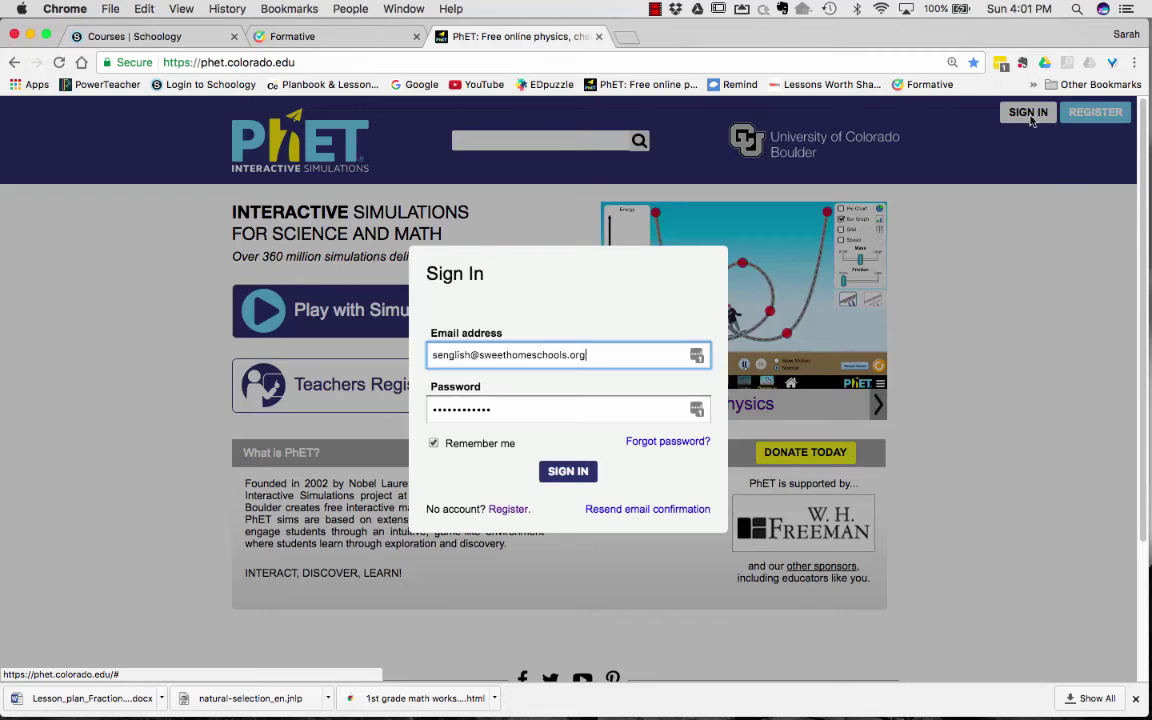
click(564, 476)
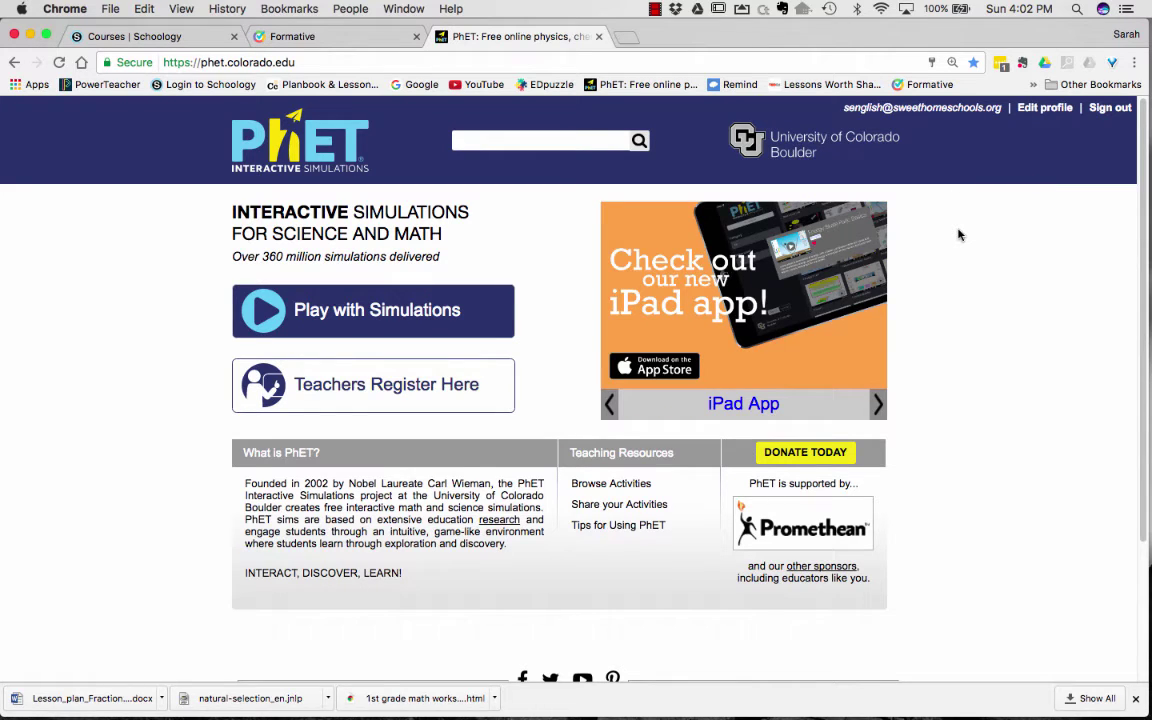
Step: Filter the simulations catalogue to HTML5 and scroll the whole grid from Acid-Base Solutions down and back
click(376, 316)
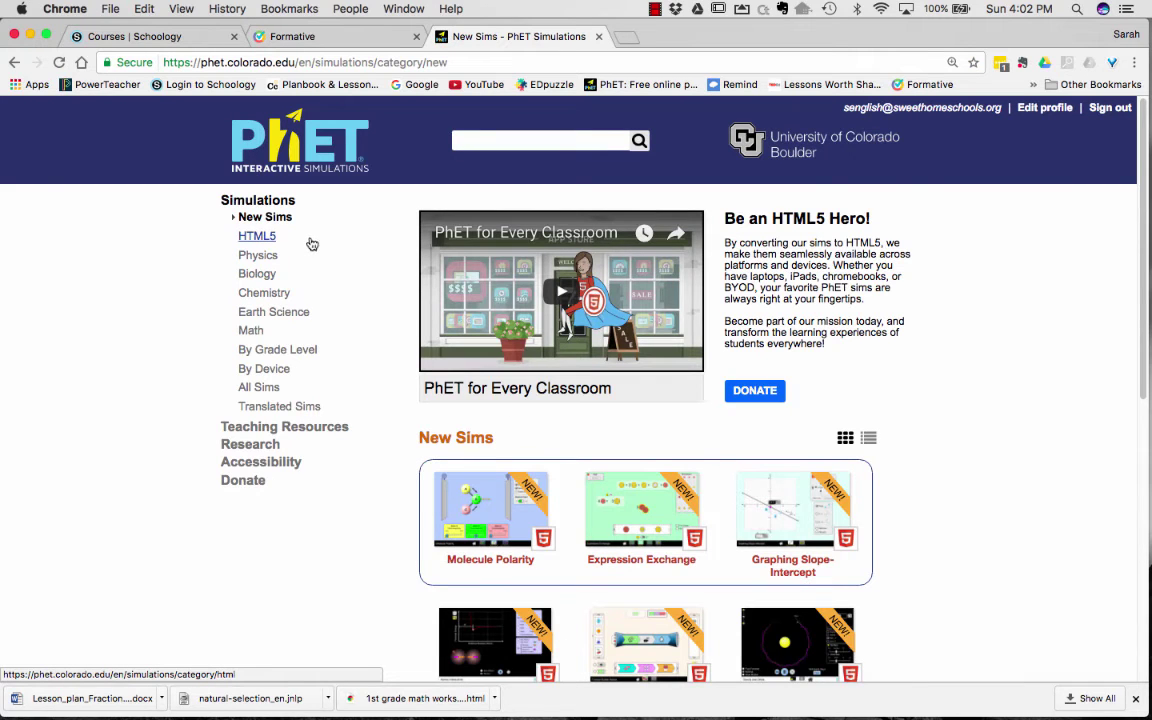
click(266, 239)
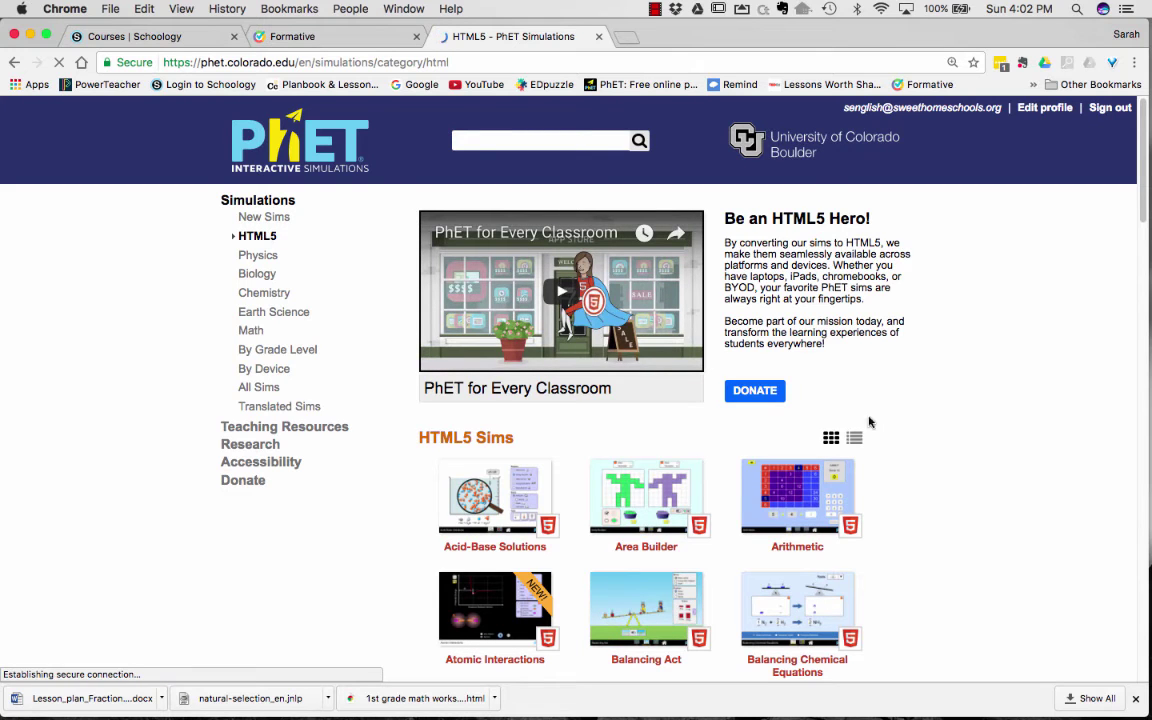
scroll(990, 458, down, 1)
scroll(990, 458, down, 5)
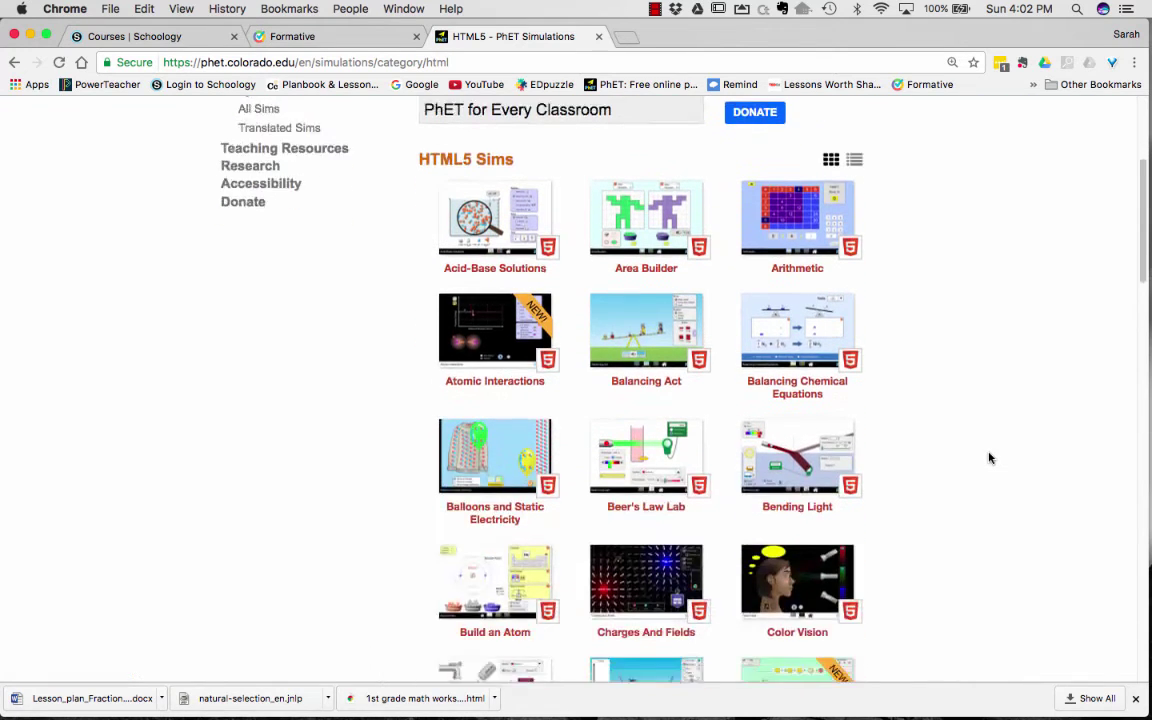
scroll(989, 458, down, 5)
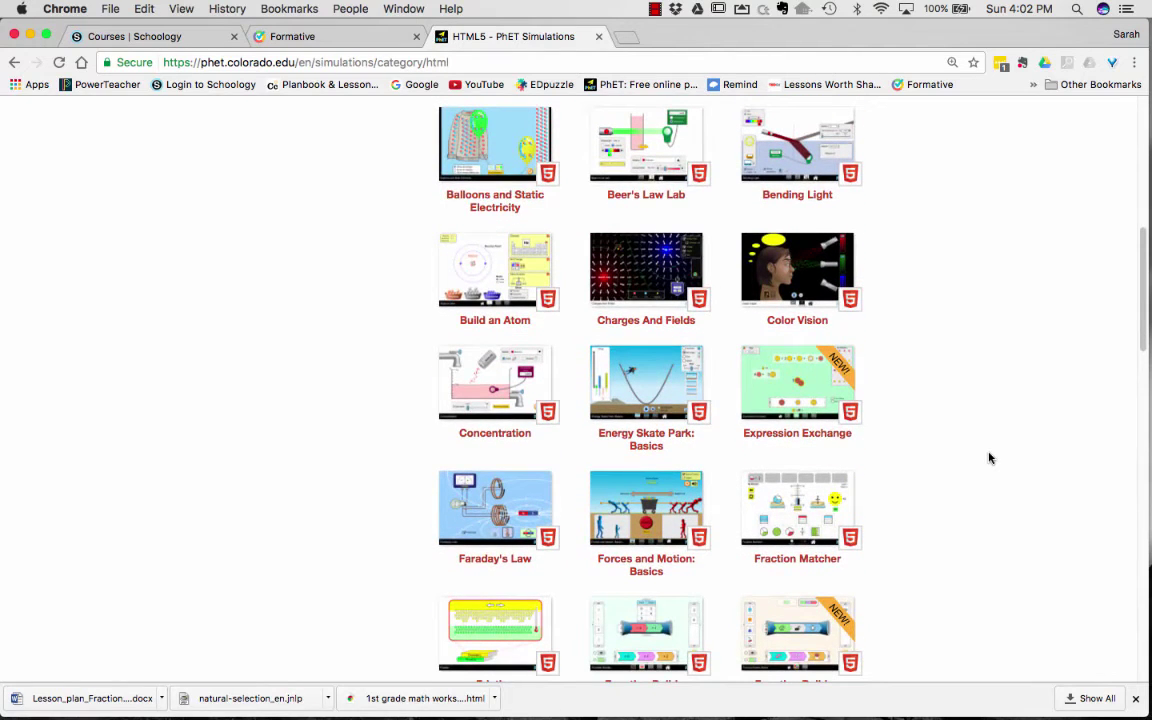
scroll(989, 458, down, 5)
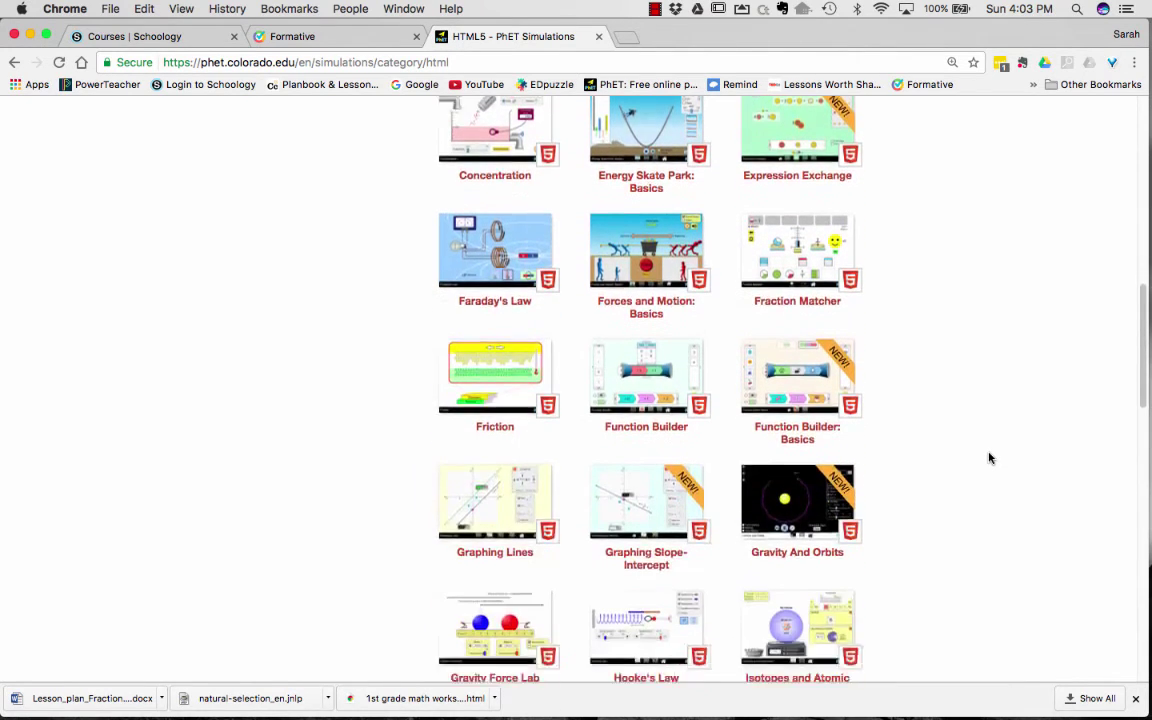
scroll(989, 458, down, 4)
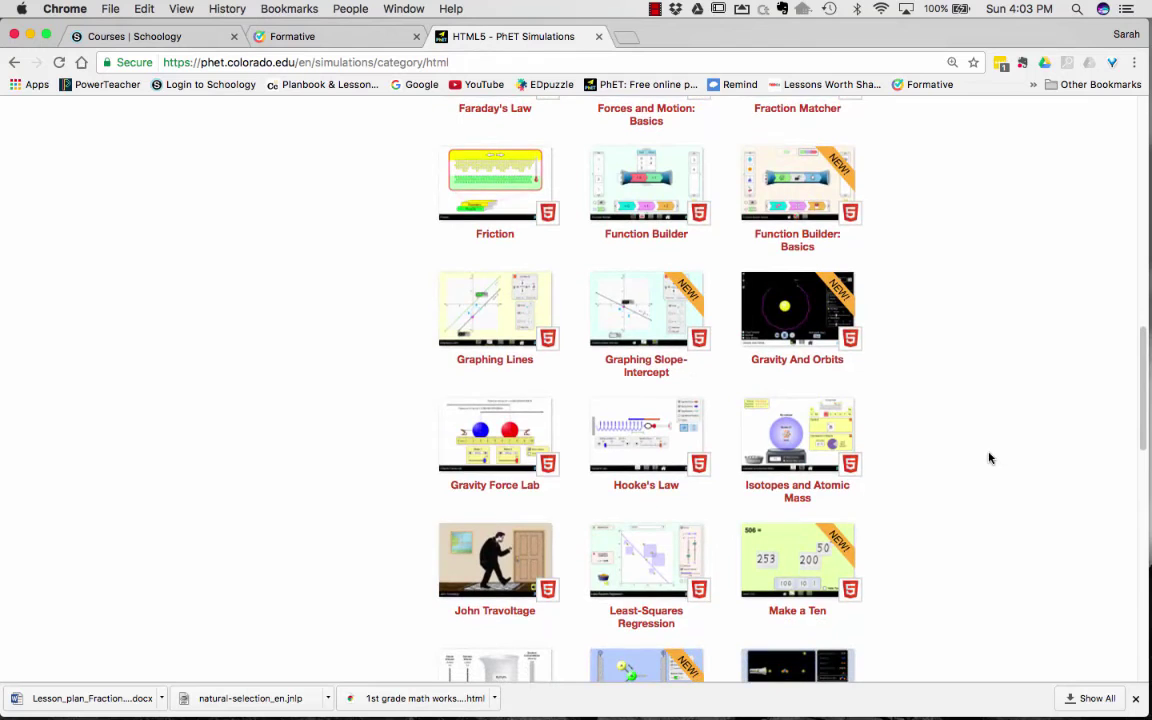
scroll(989, 458, down, 1)
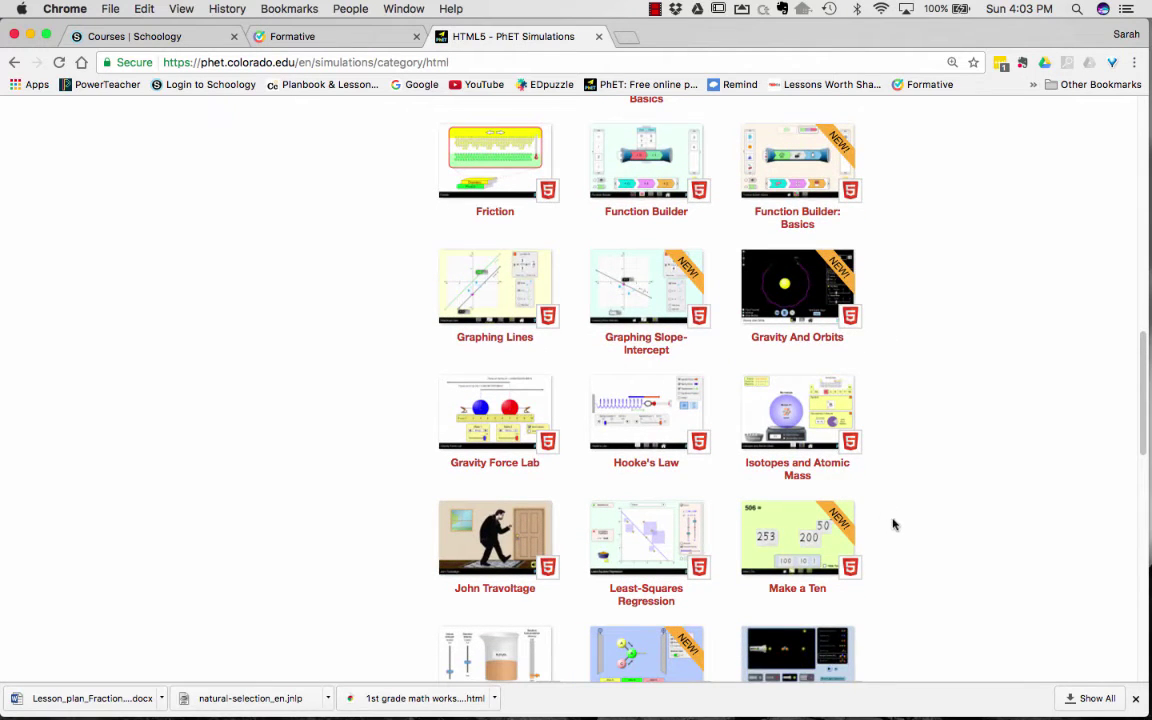
scroll(930, 572, down, 8)
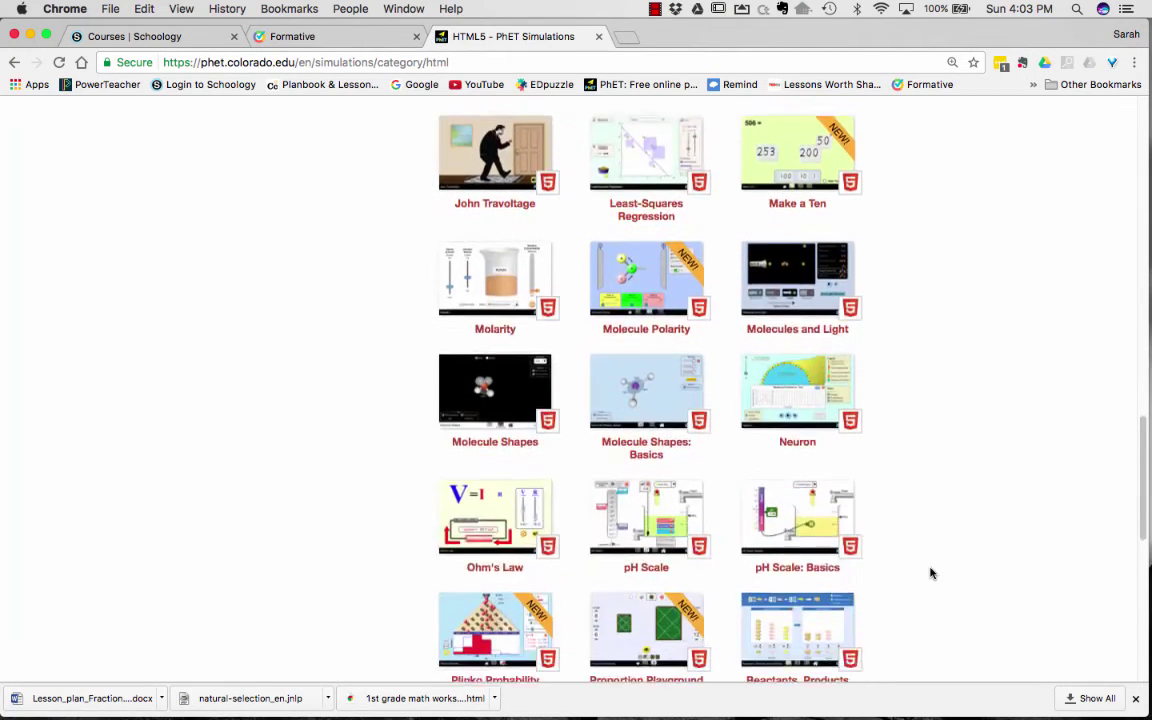
scroll(930, 572, down, 1)
scroll(930, 572, down, 3)
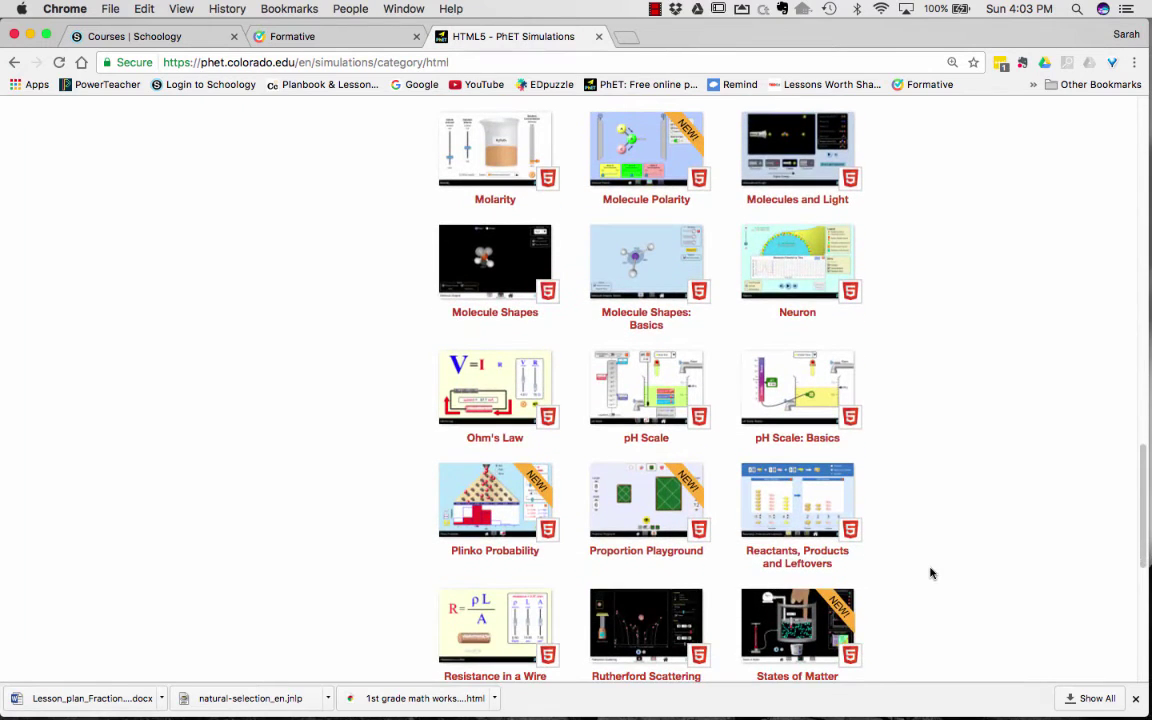
scroll(930, 573, down, 3)
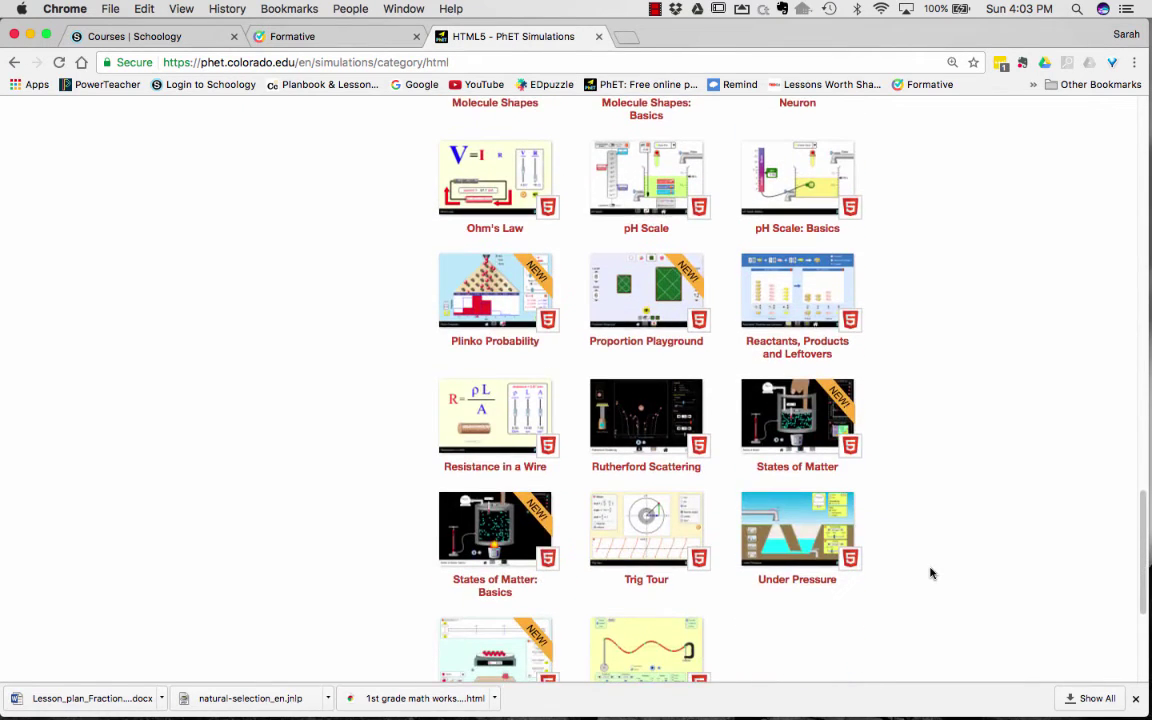
scroll(930, 573, down, 3)
scroll(950, 456, up, 5)
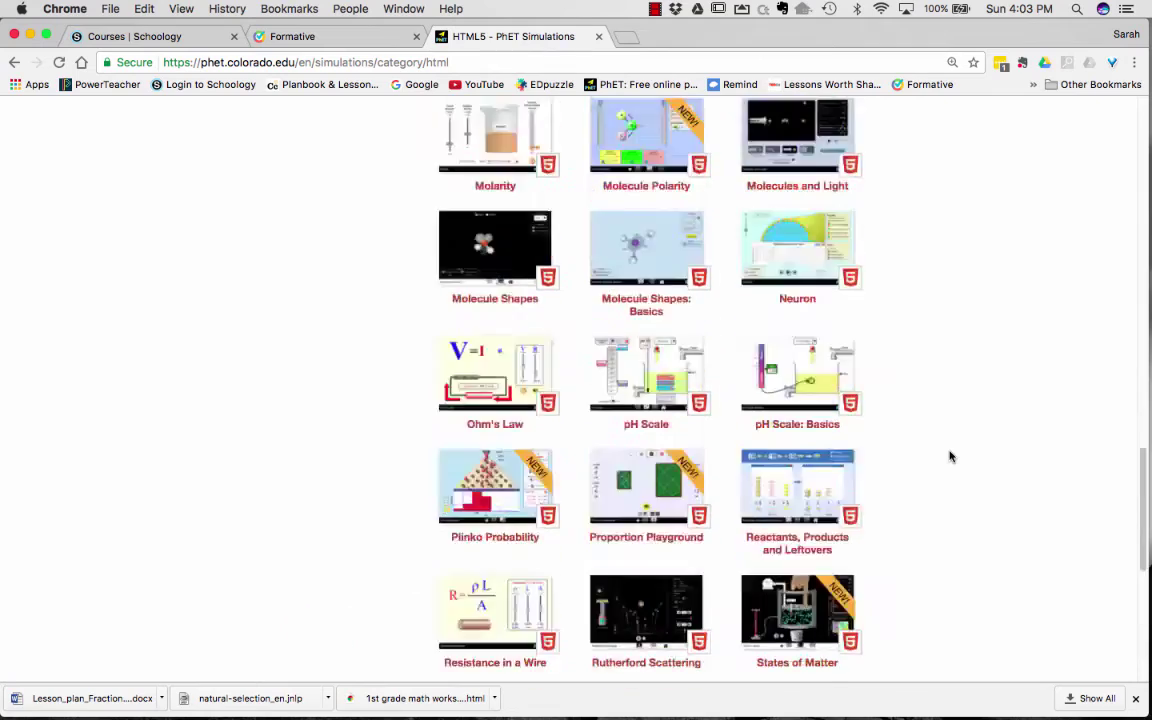
scroll(950, 456, up, 15)
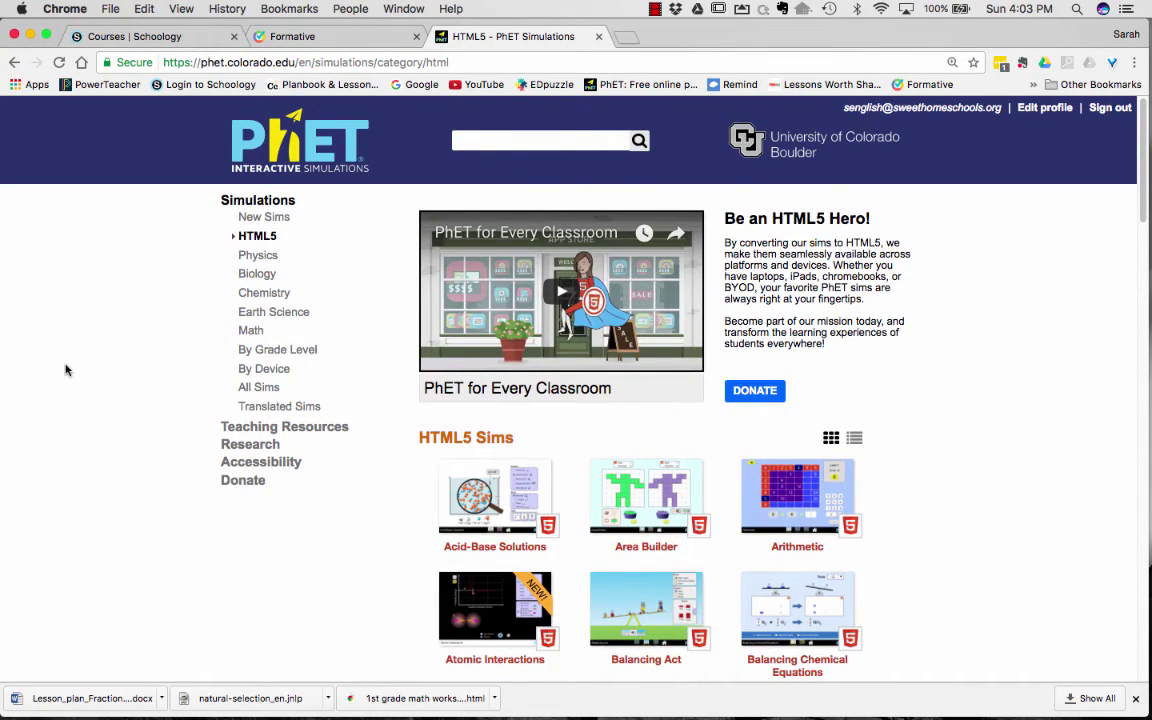
Step: Show Chemistry > General Chemistry sims and scroll to inspect their HTML5, Java and Flash badges
click(276, 296)
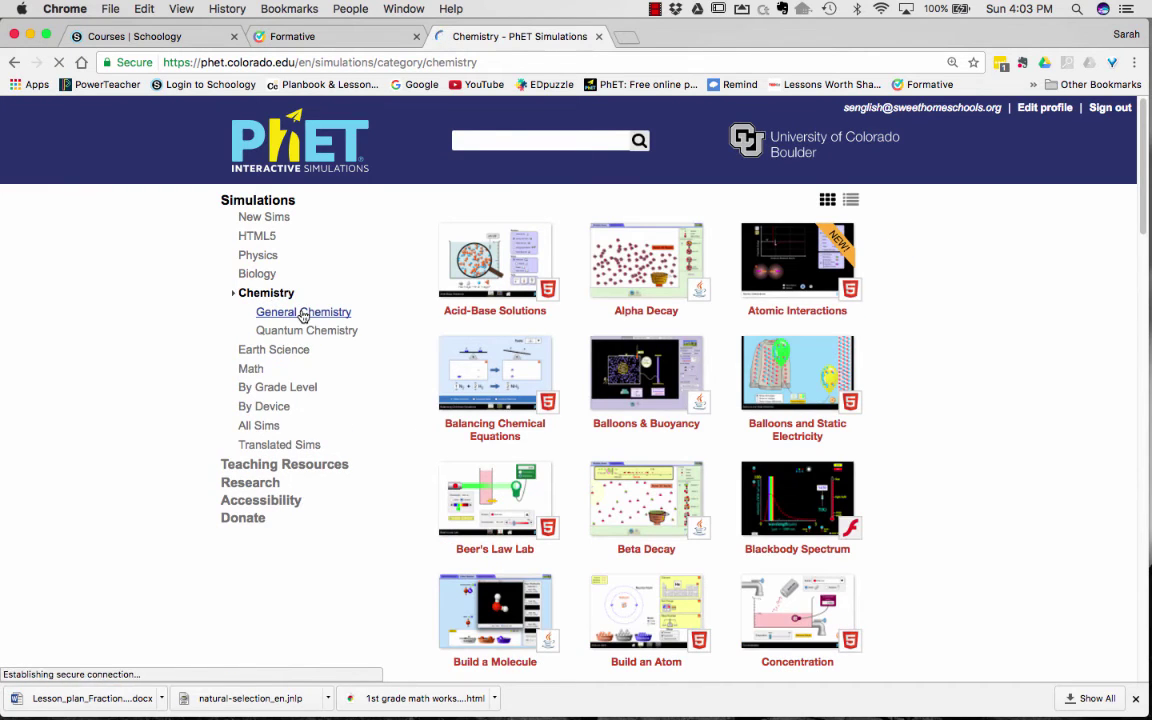
click(304, 316)
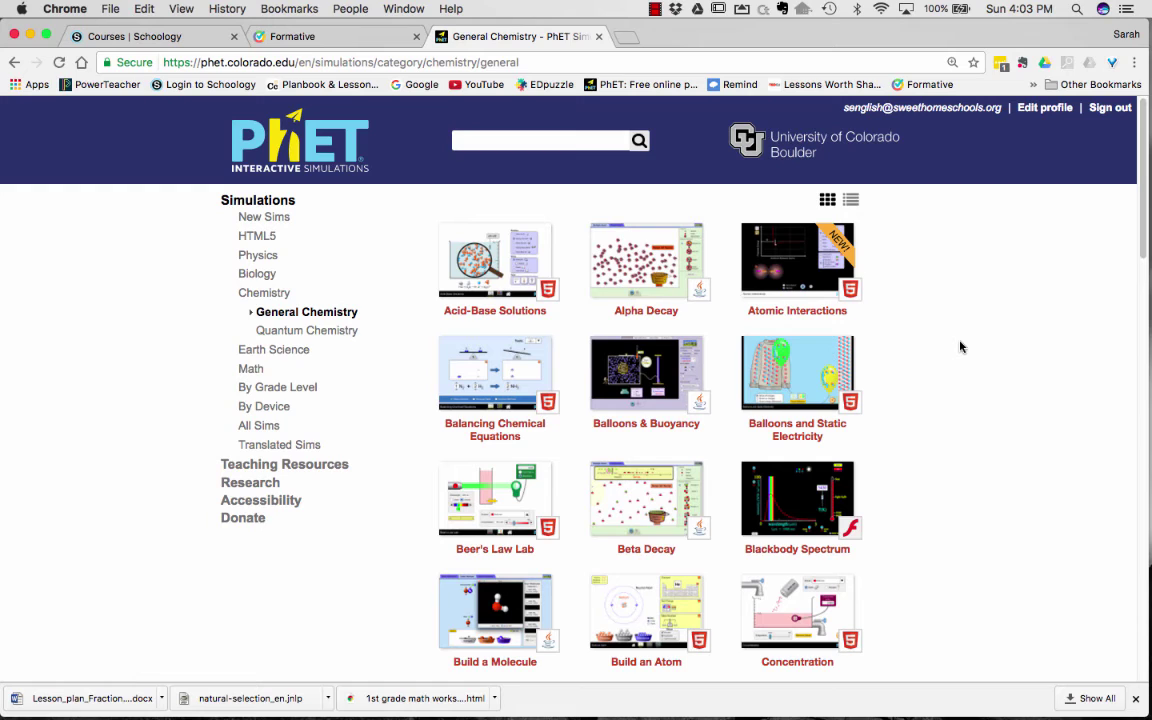
scroll(960, 347, down, 1)
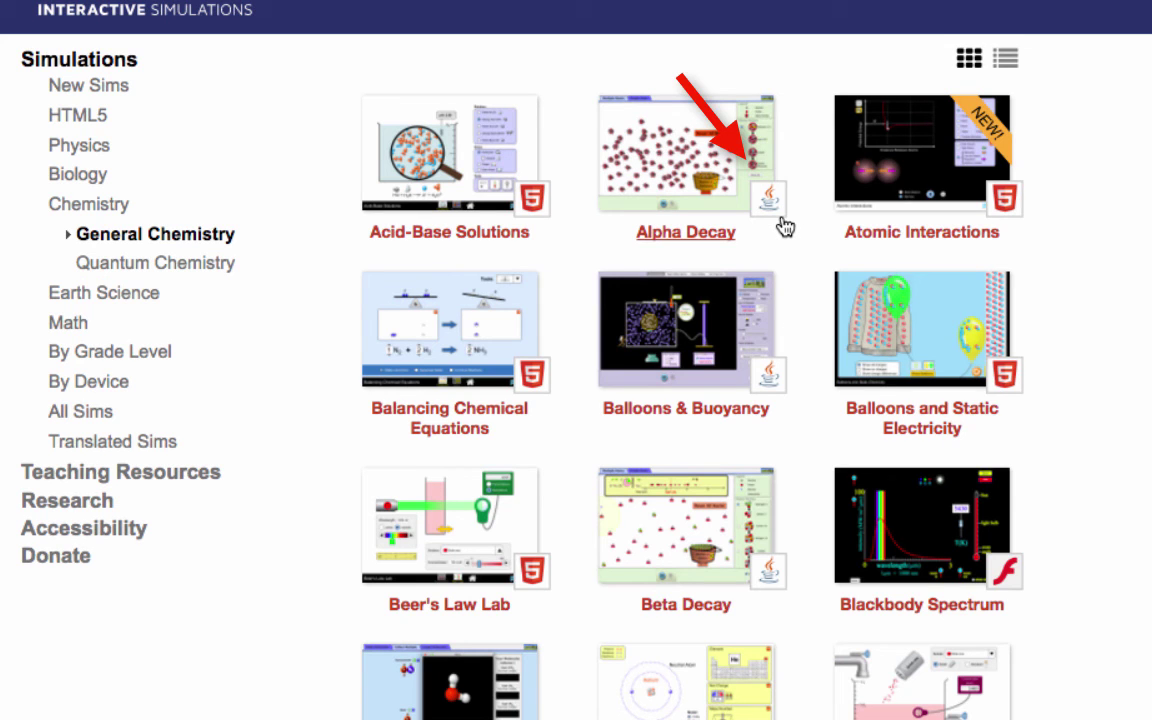
scroll(1055, 442, down, 5)
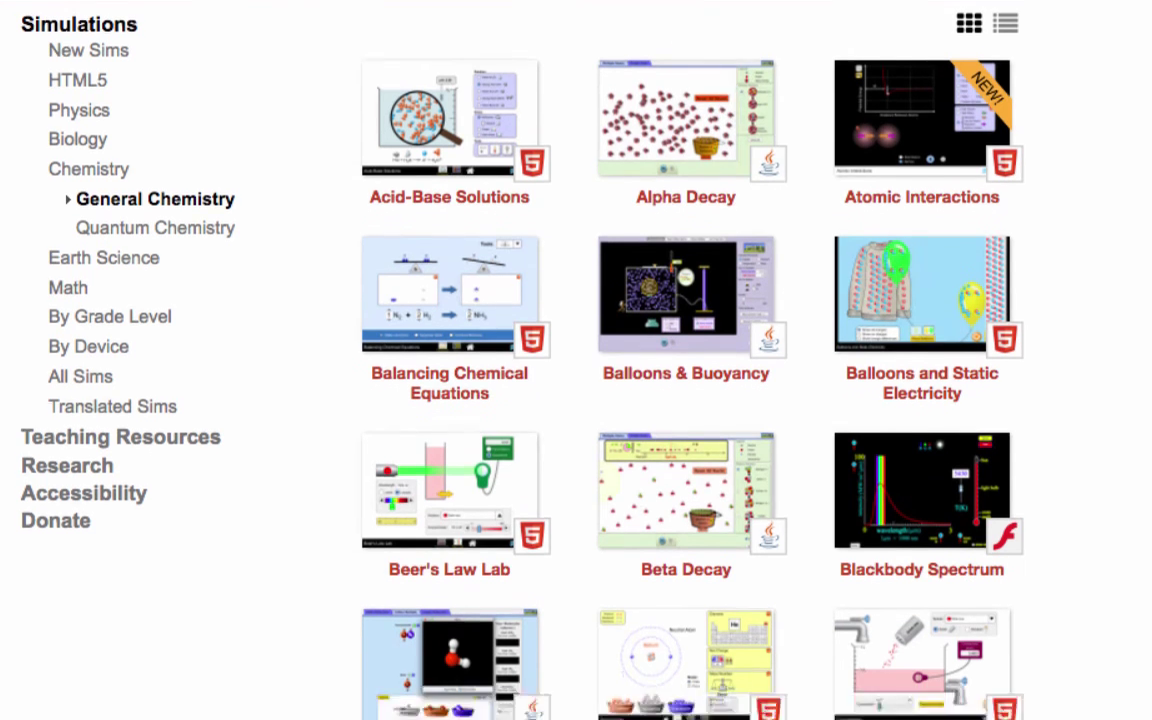